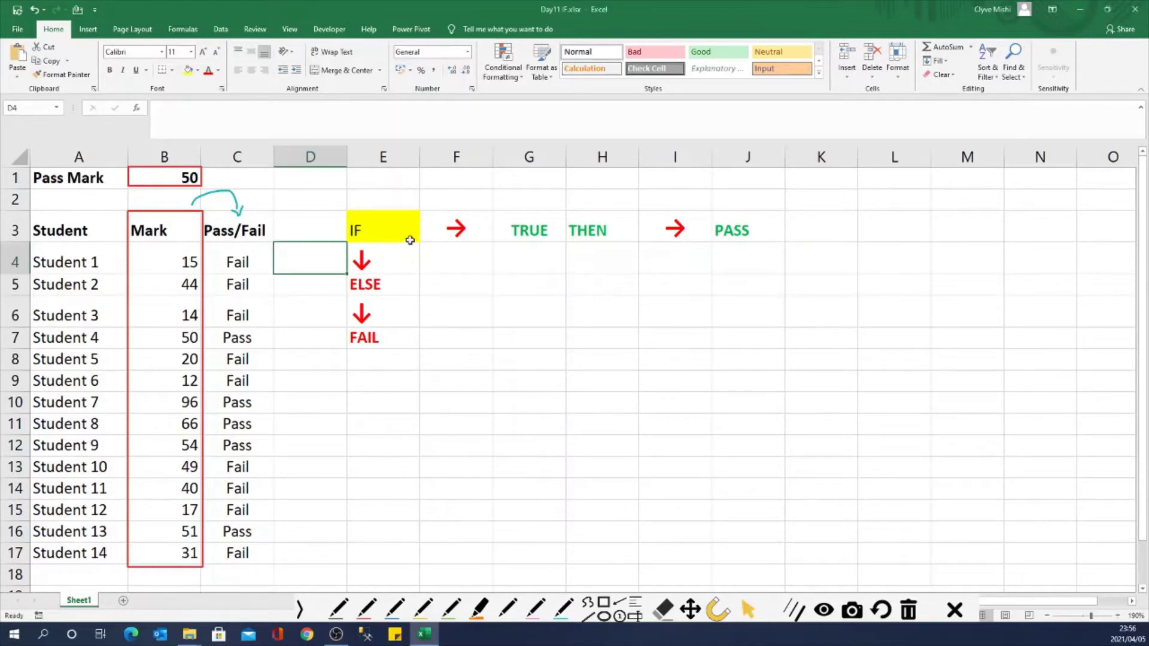
# Examine the IF, THEN and ELSE logic diagram in row 3 and column E alongside the marks of Student 1 and Student 7
pyautogui.doubleClick(371, 224)
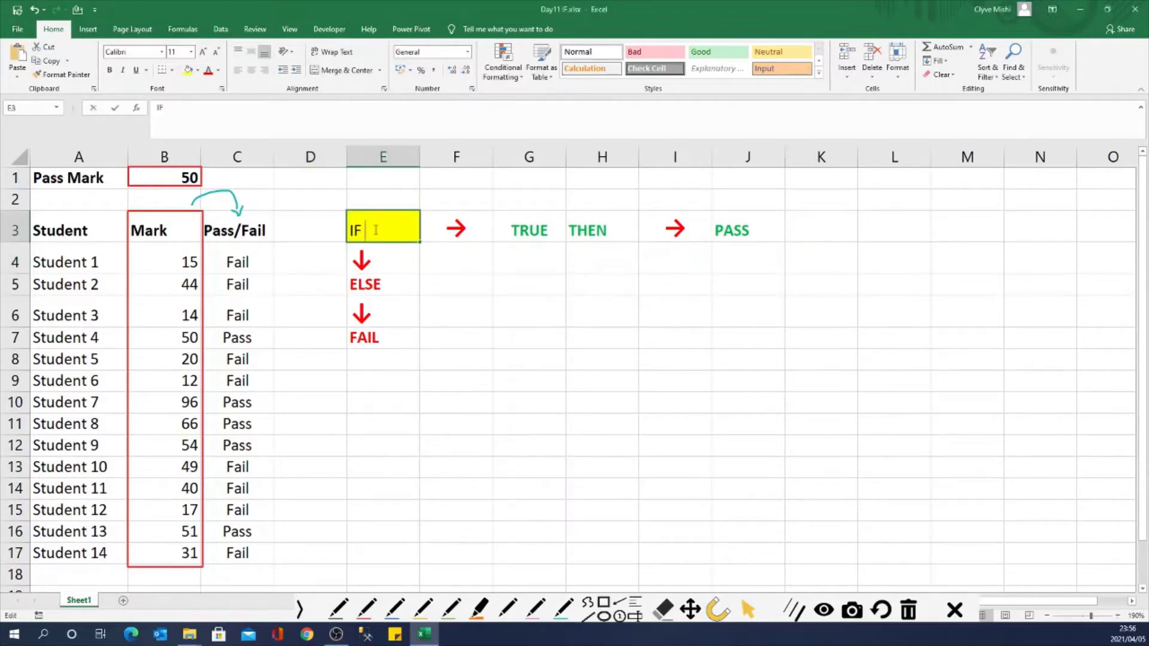
pyautogui.click(426, 250)
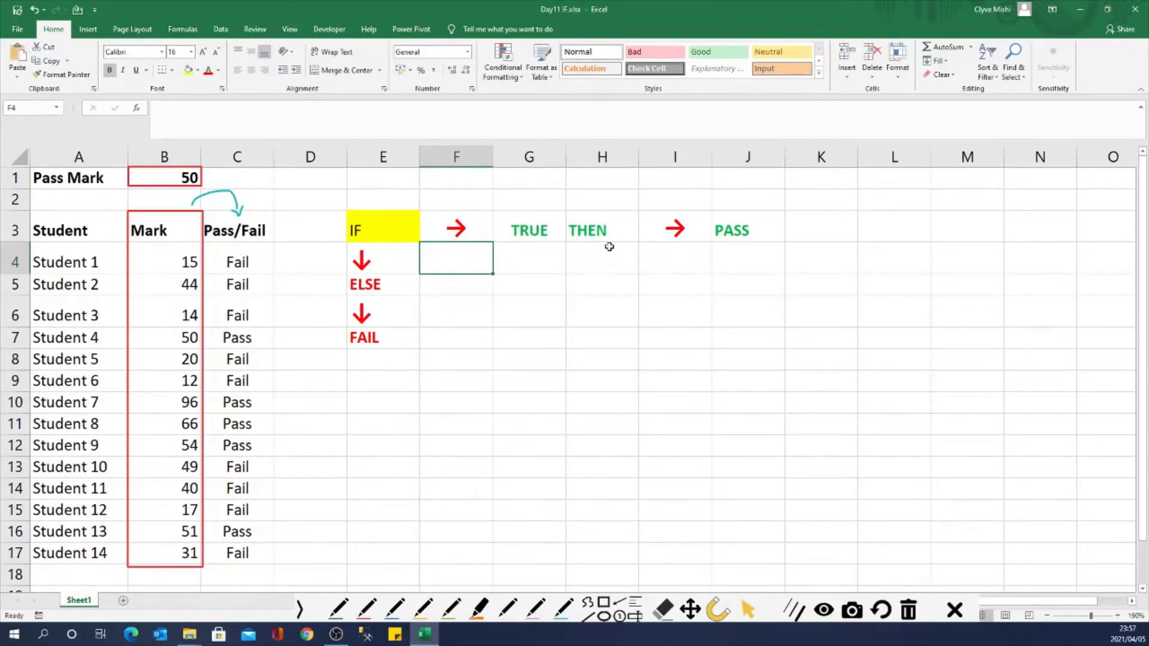
pyautogui.click(753, 223)
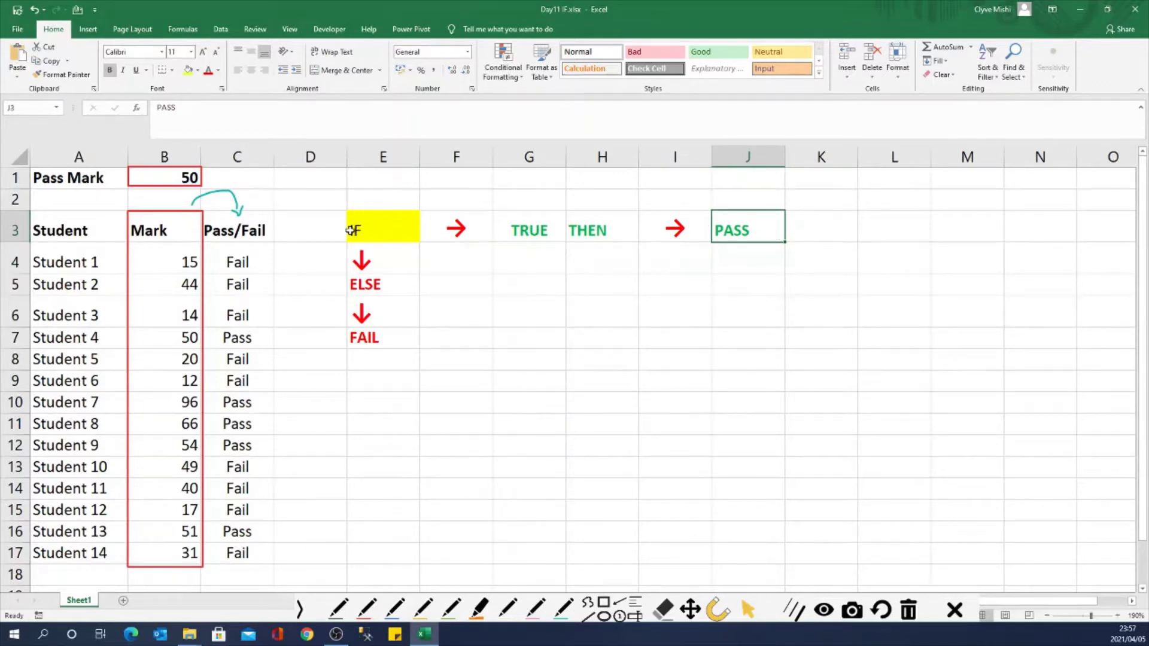
pyautogui.click(372, 340)
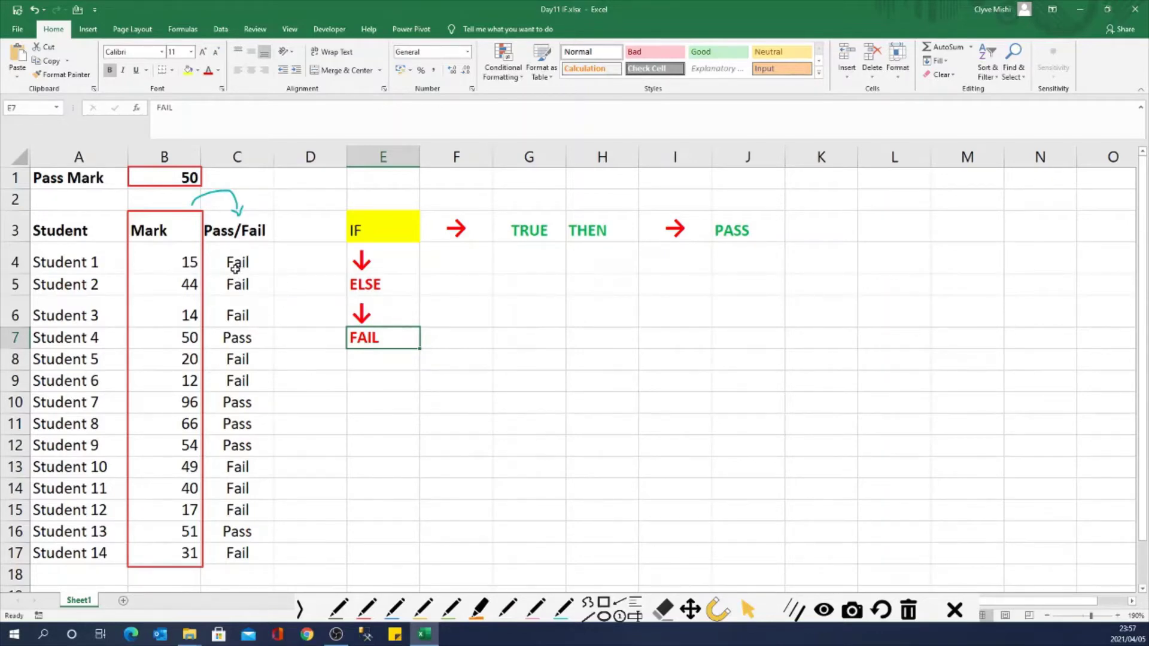
pyautogui.click(182, 264)
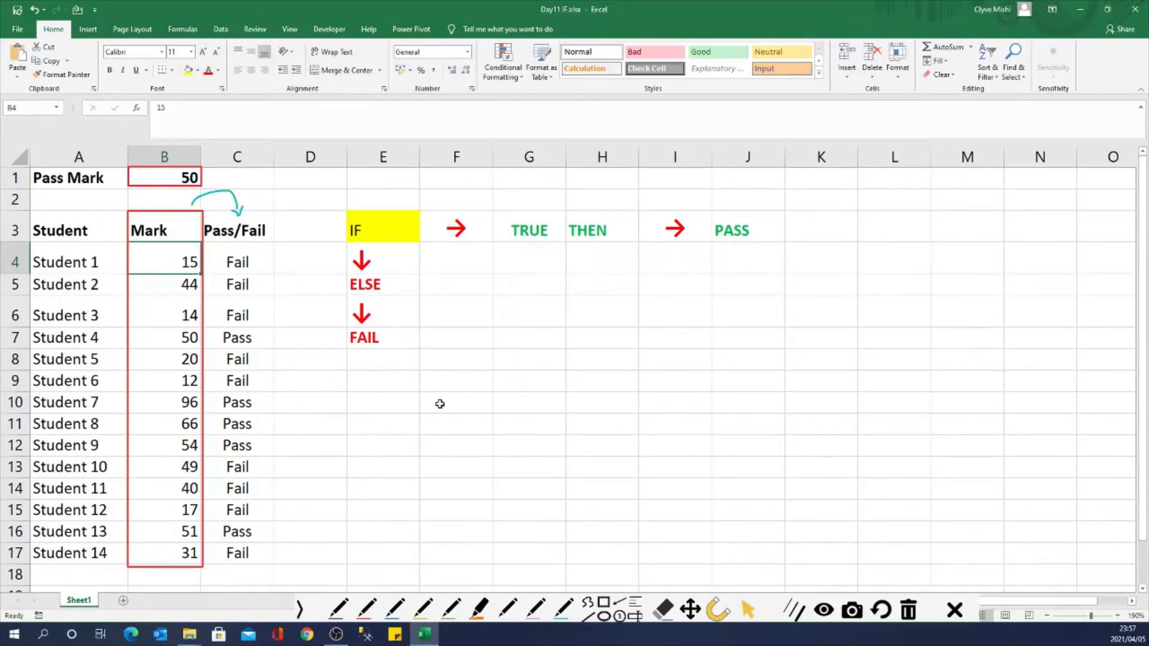
pyautogui.click(374, 340)
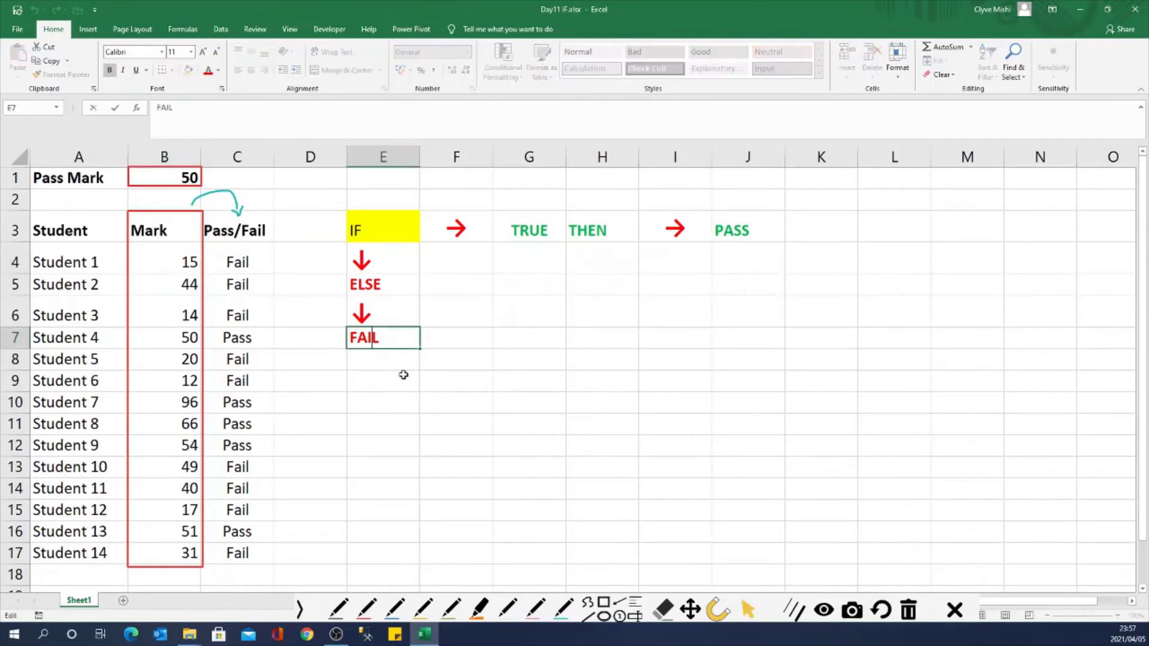
pyautogui.click(400, 376)
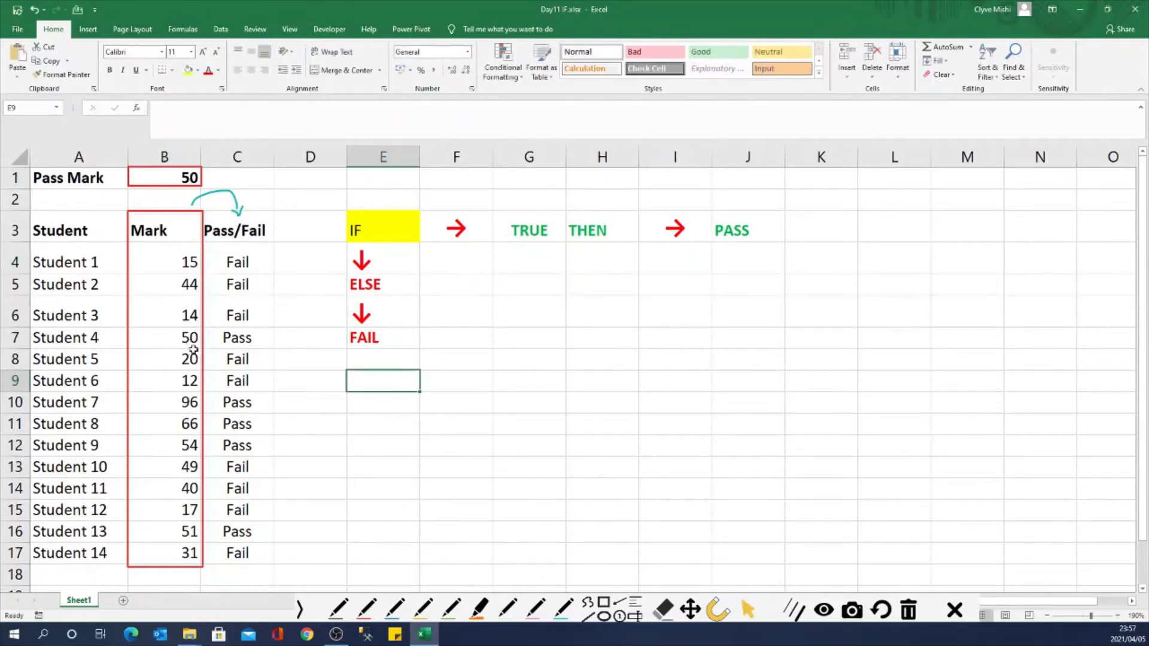
pyautogui.click(193, 402)
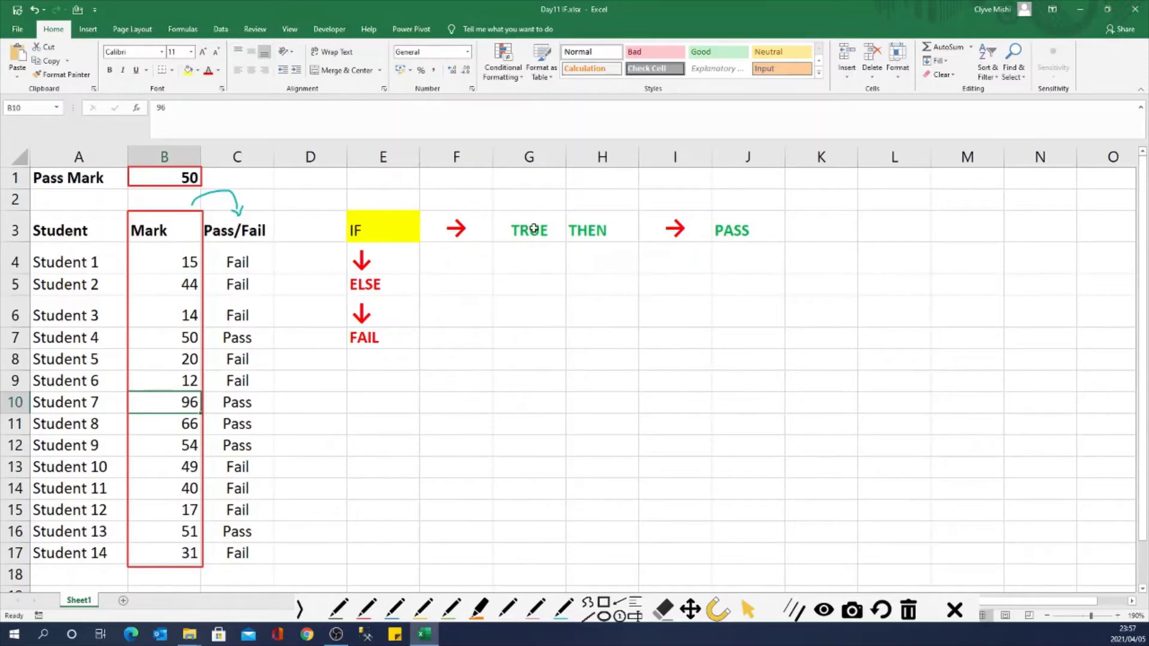
pyautogui.click(758, 234)
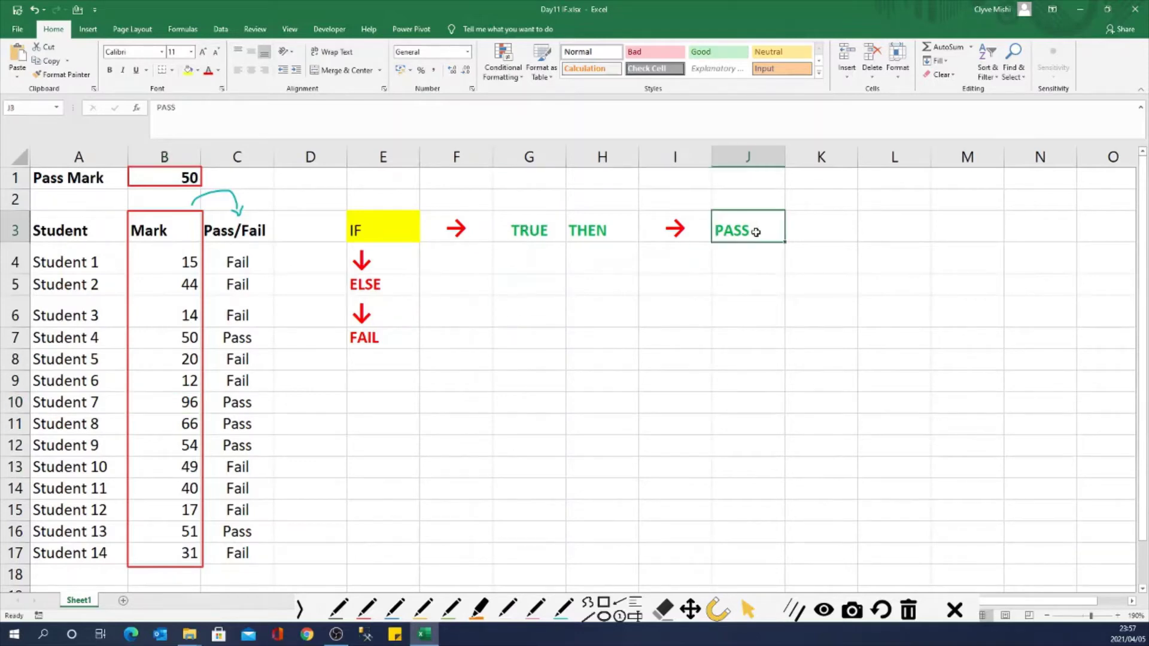
# Start an IF function in D4 using its function arguments form, with the logical test B4>=B1
pyautogui.click(291, 264)
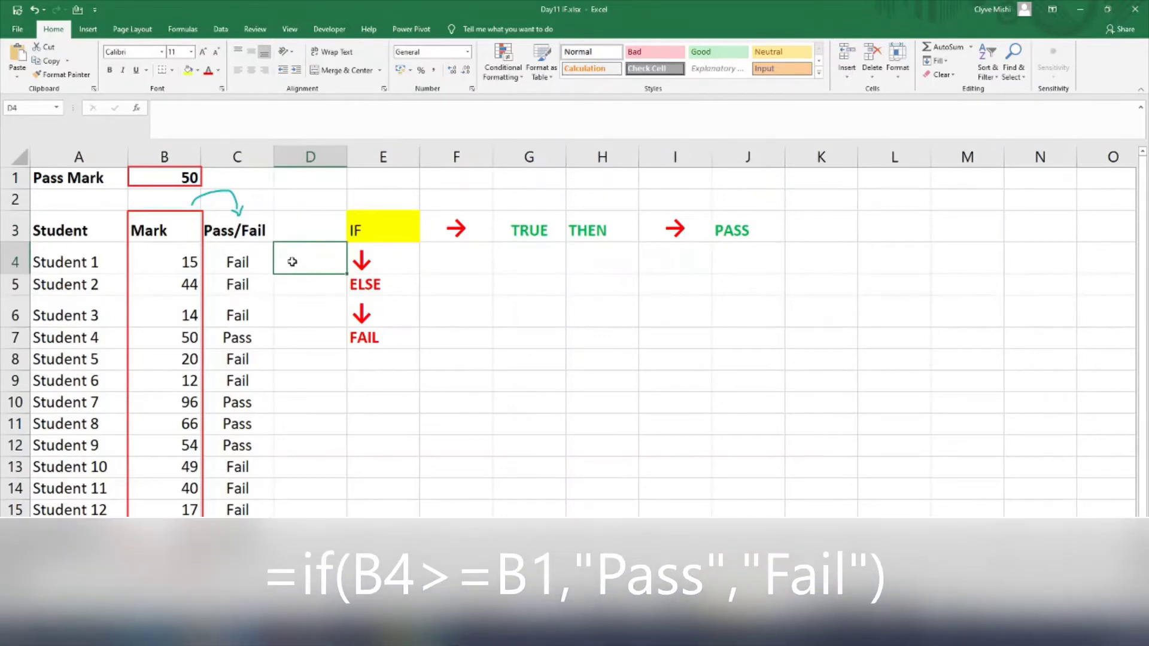
pyautogui.write('=if')
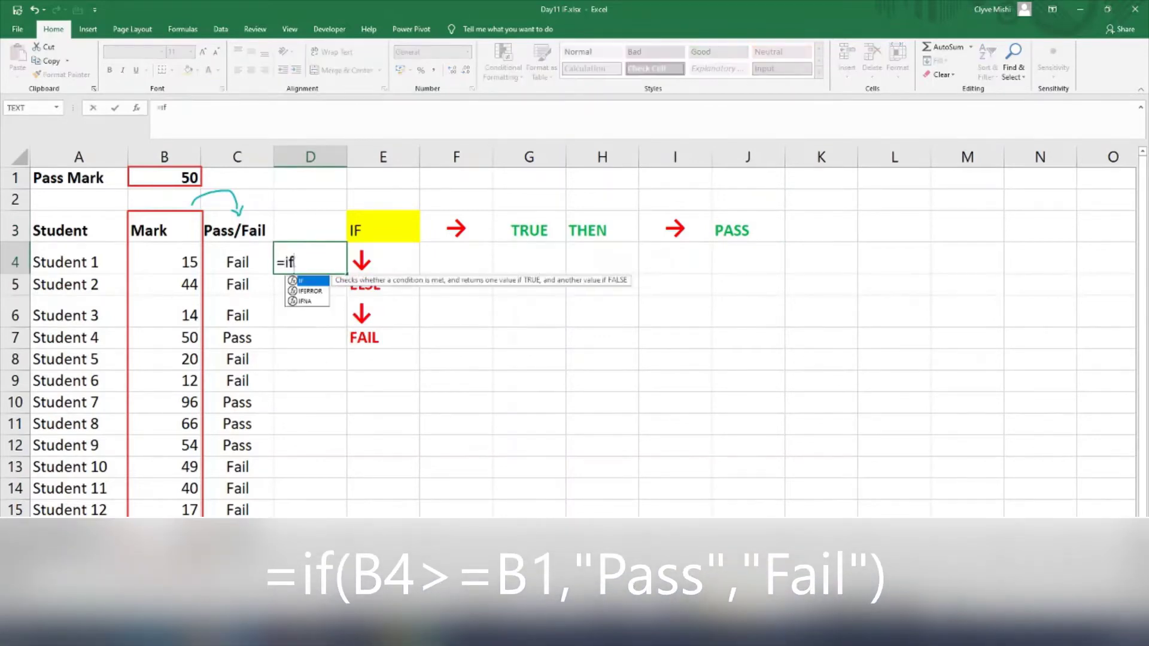
pyautogui.doubleClick(307, 281)
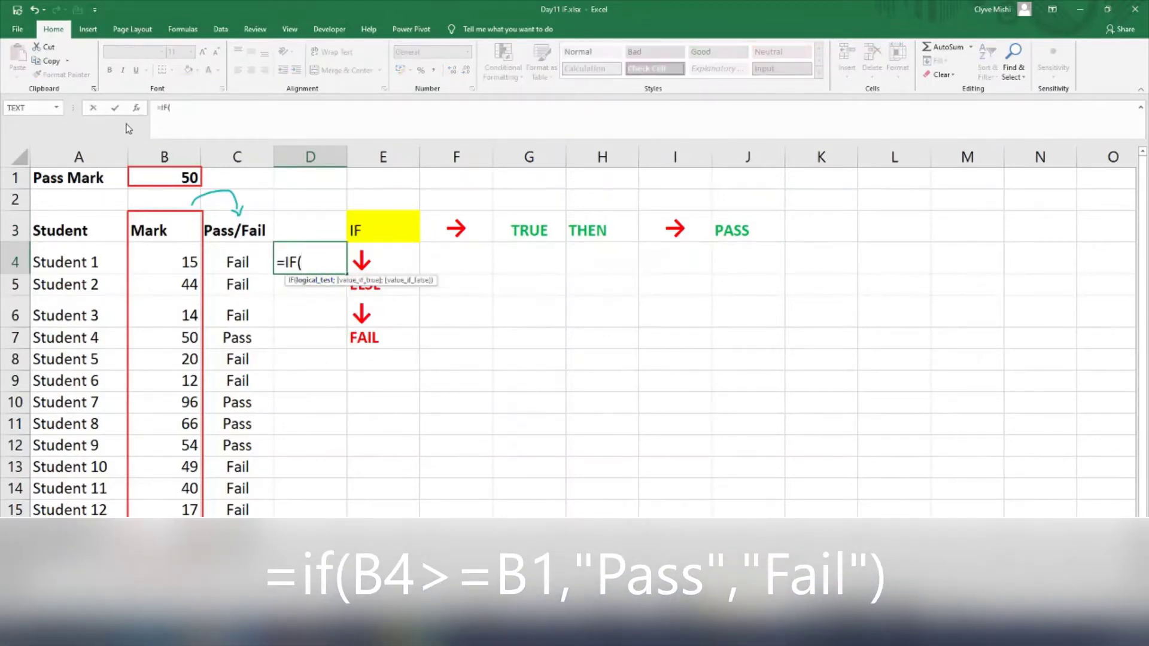
pyautogui.click(137, 110)
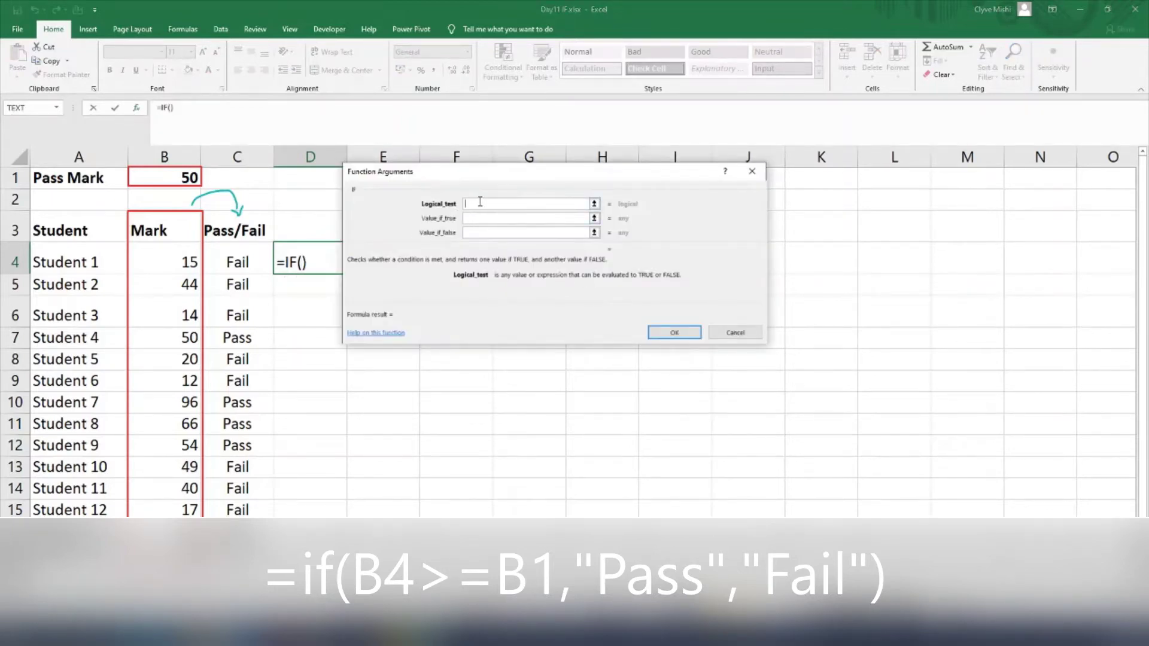
pyautogui.click(192, 262)
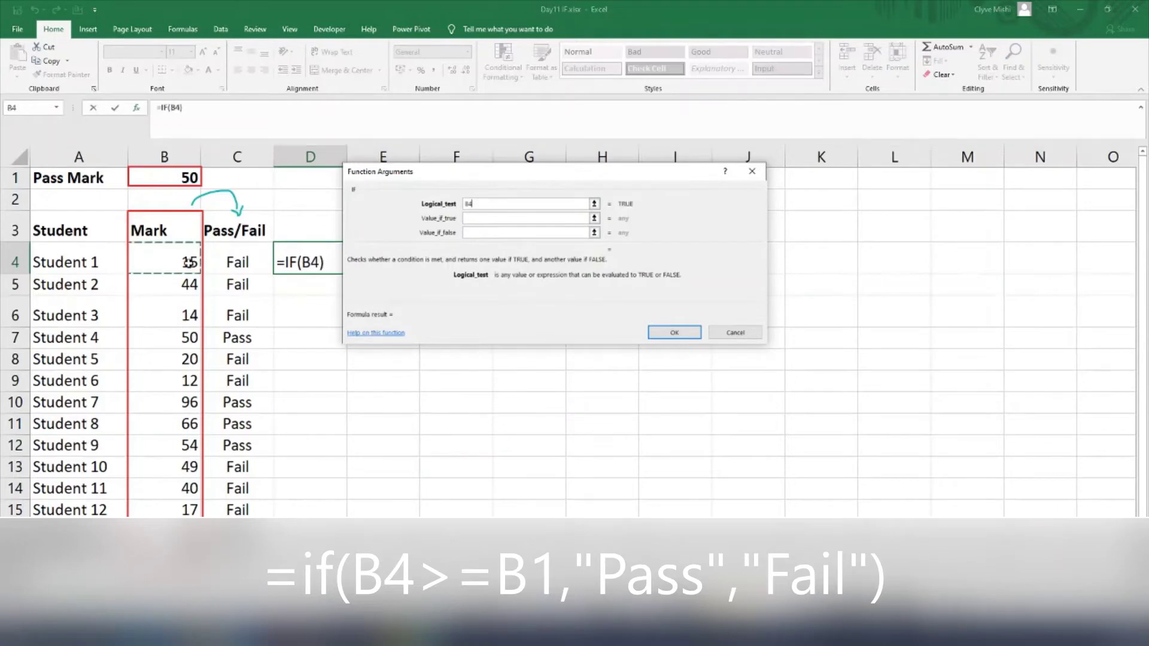
pyautogui.write('>=')
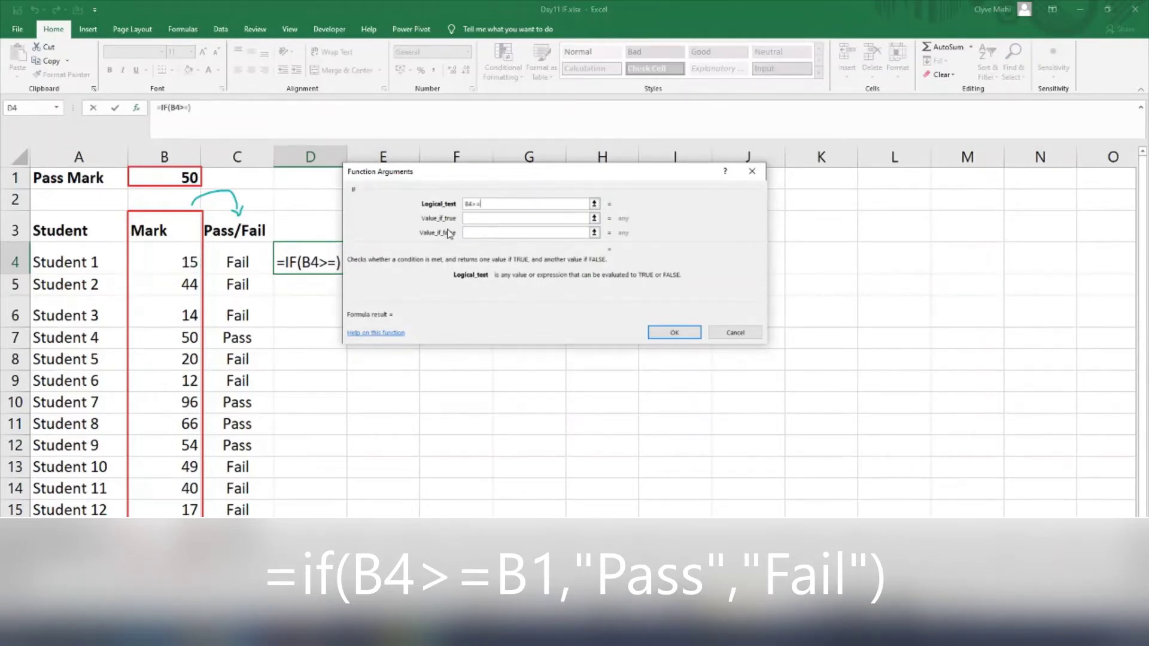
pyautogui.click(183, 177)
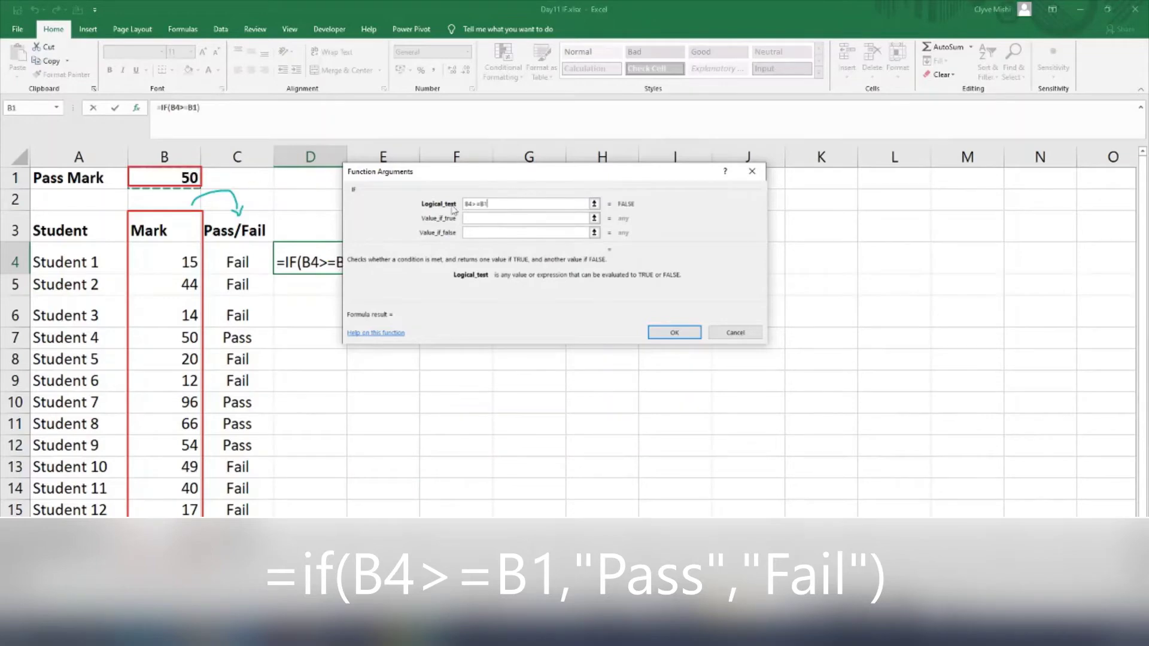
# Have the IF function in D4 return "Pass" when true and "Fail" when false, and accept the formula
pyautogui.click(503, 218)
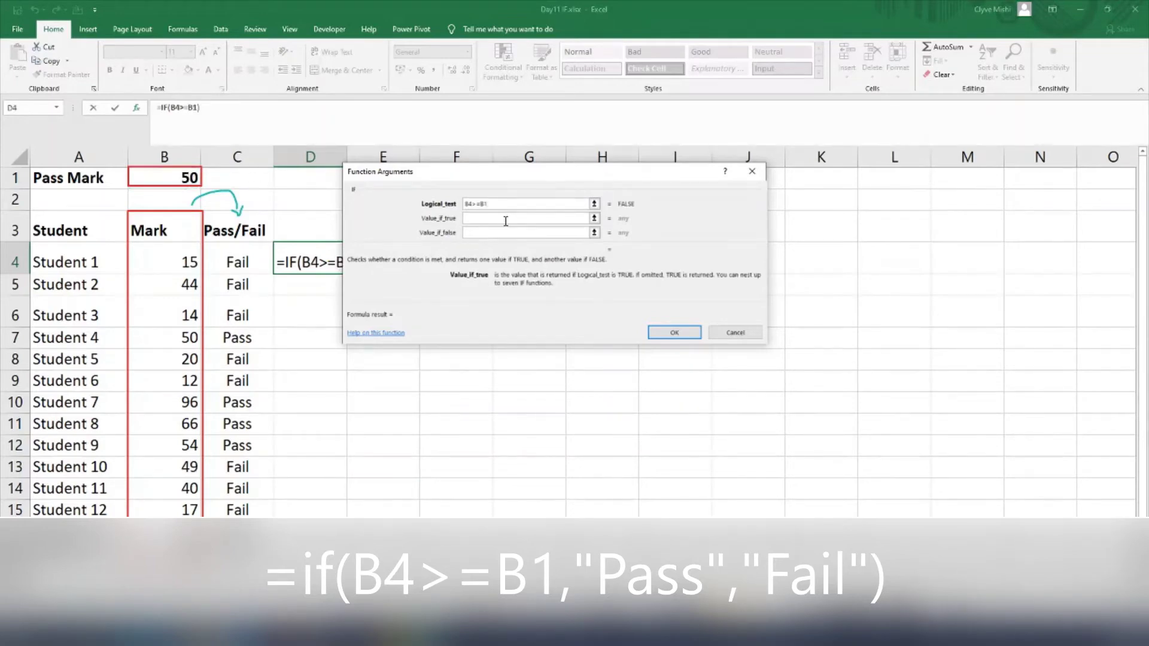
pyautogui.write('P')
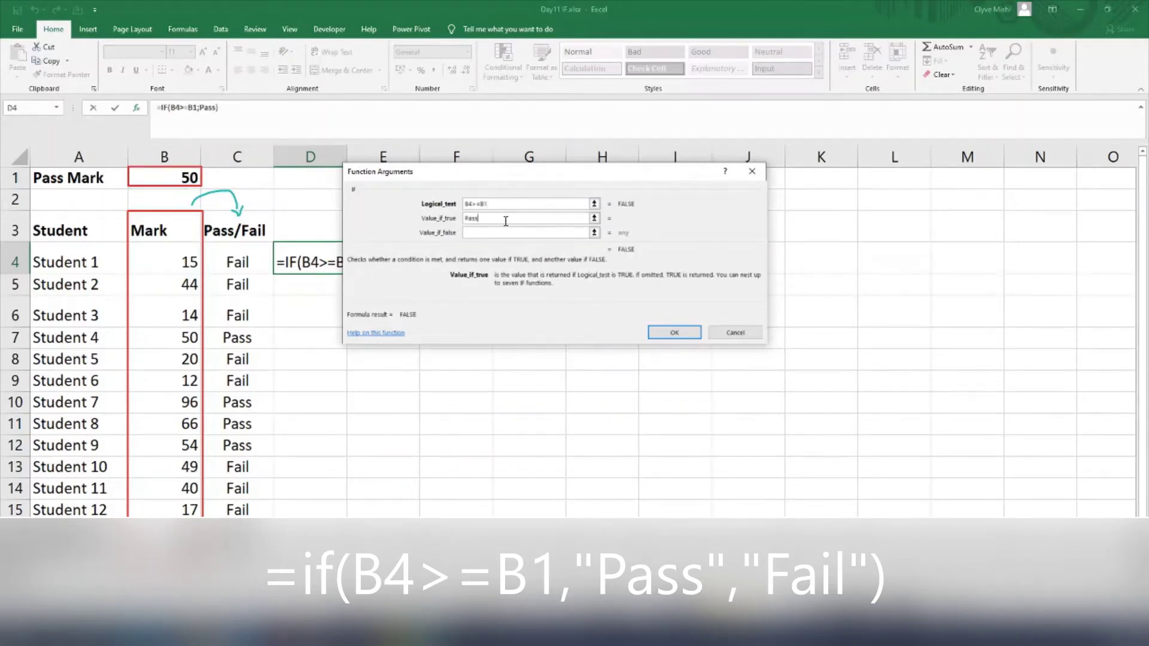
pyautogui.write('ass')
pyautogui.click(498, 232)
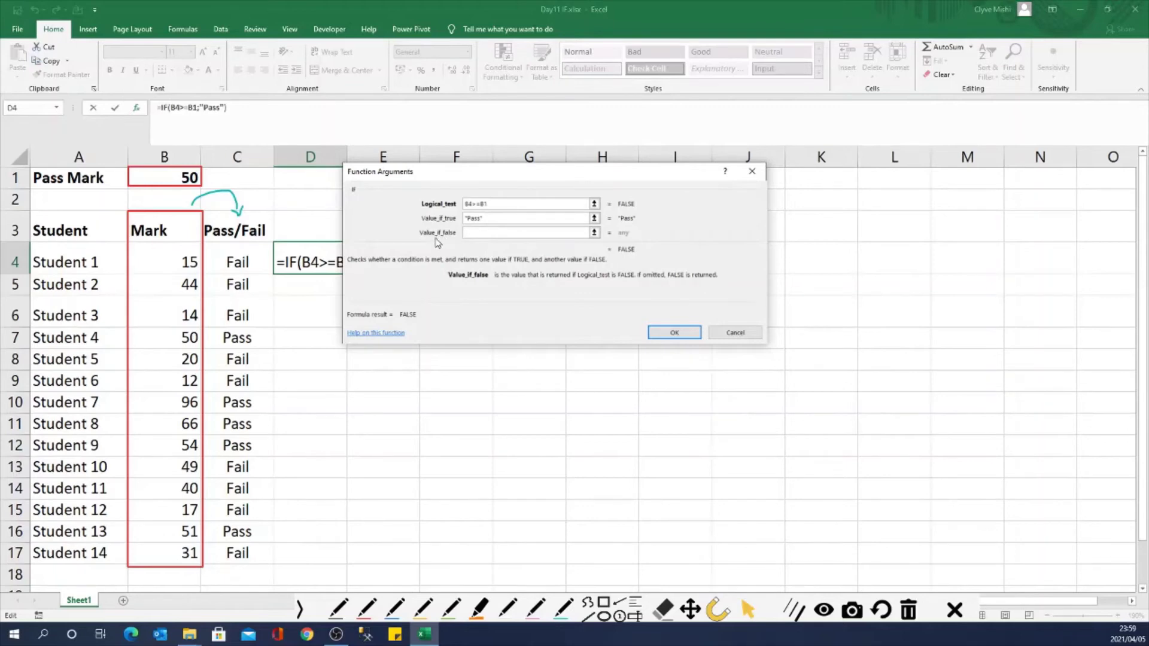
pyautogui.write('F')
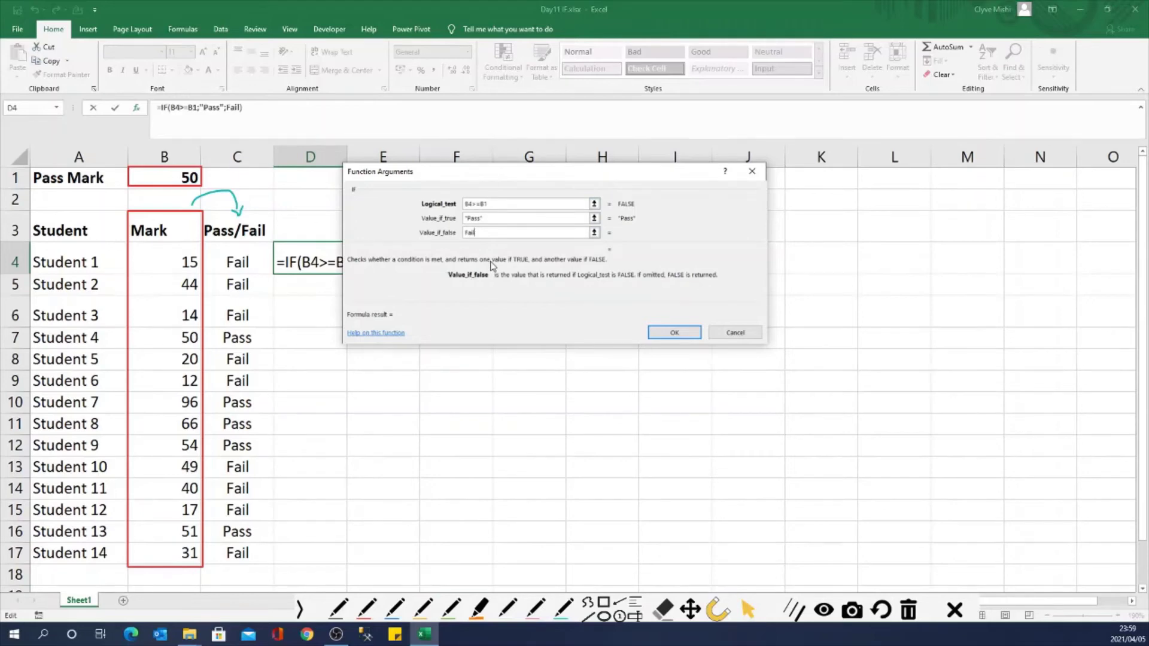
pyautogui.write('ail')
pyautogui.click(509, 221)
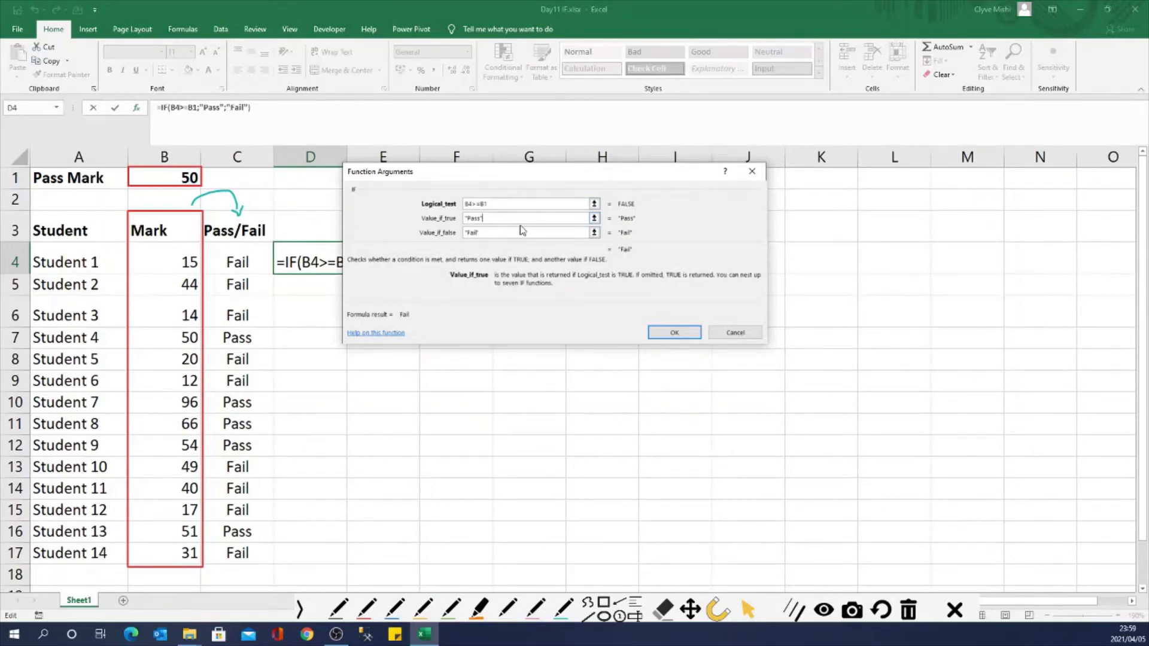
pyautogui.click(679, 334)
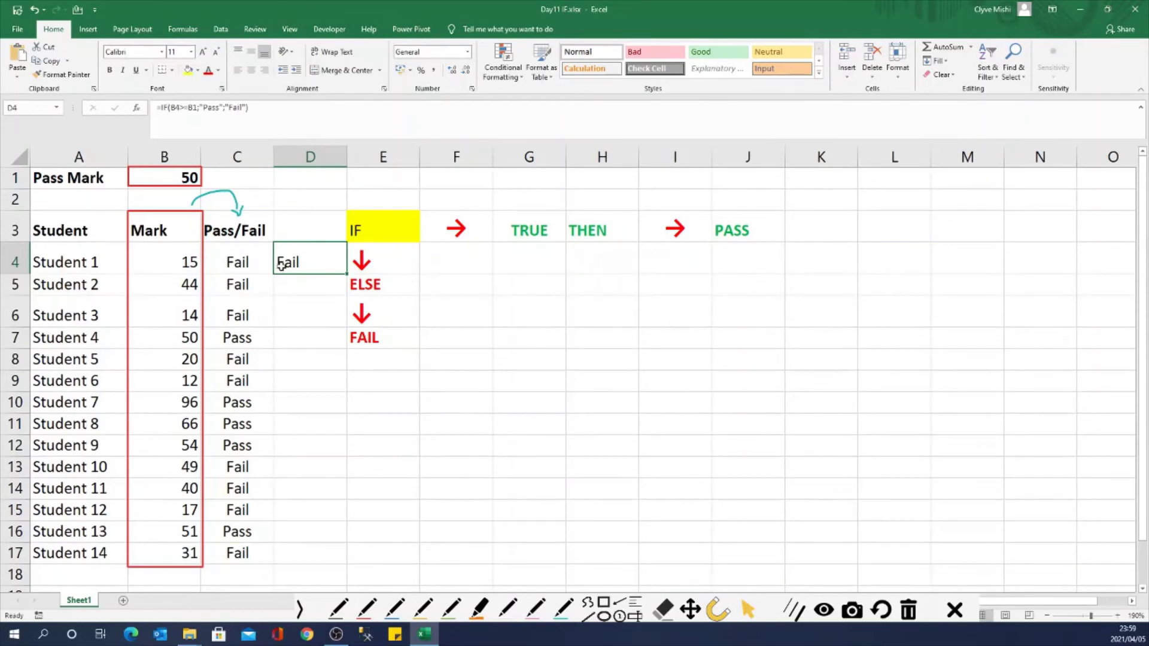
# Set the pass mark in B1 to 10
pyautogui.click(190, 180)
pyautogui.write('10')
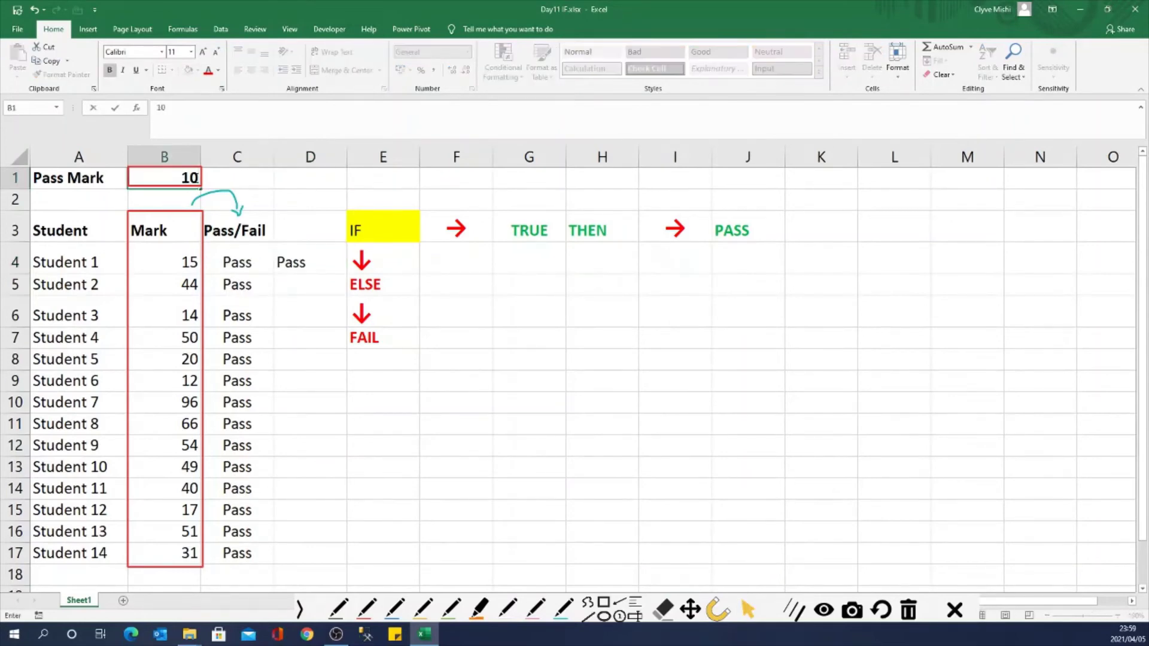
pyautogui.press('Return')
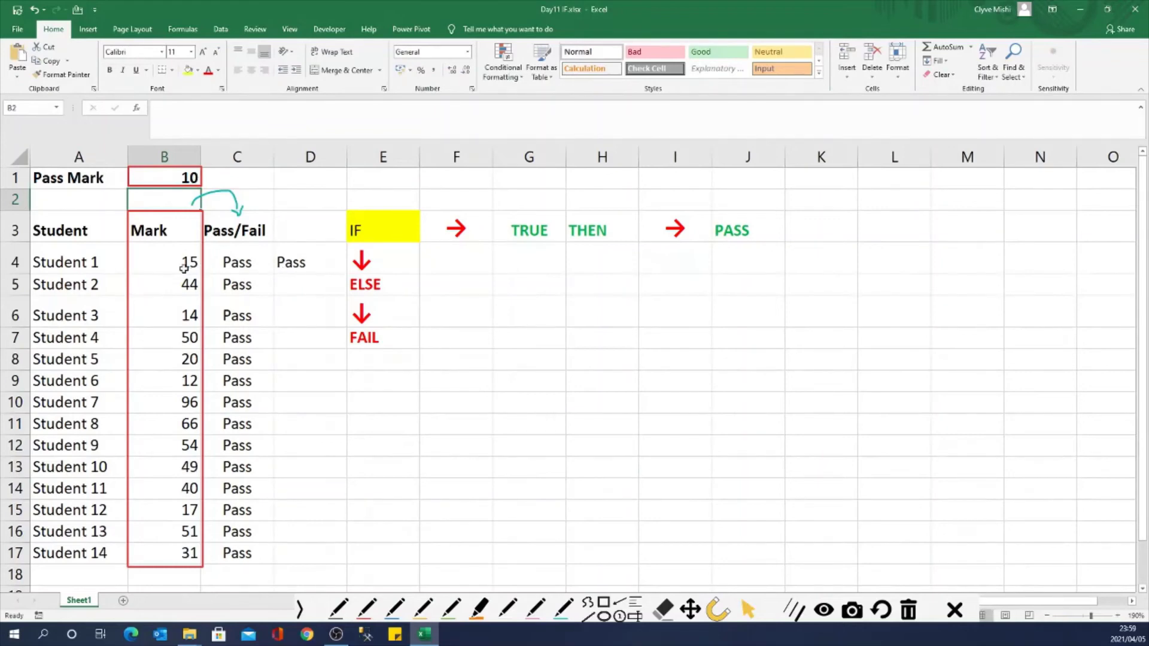
# Make the pass mark reference in D4's formula absolute as $B$1 and fill the formula down to D17
pyautogui.click(290, 264)
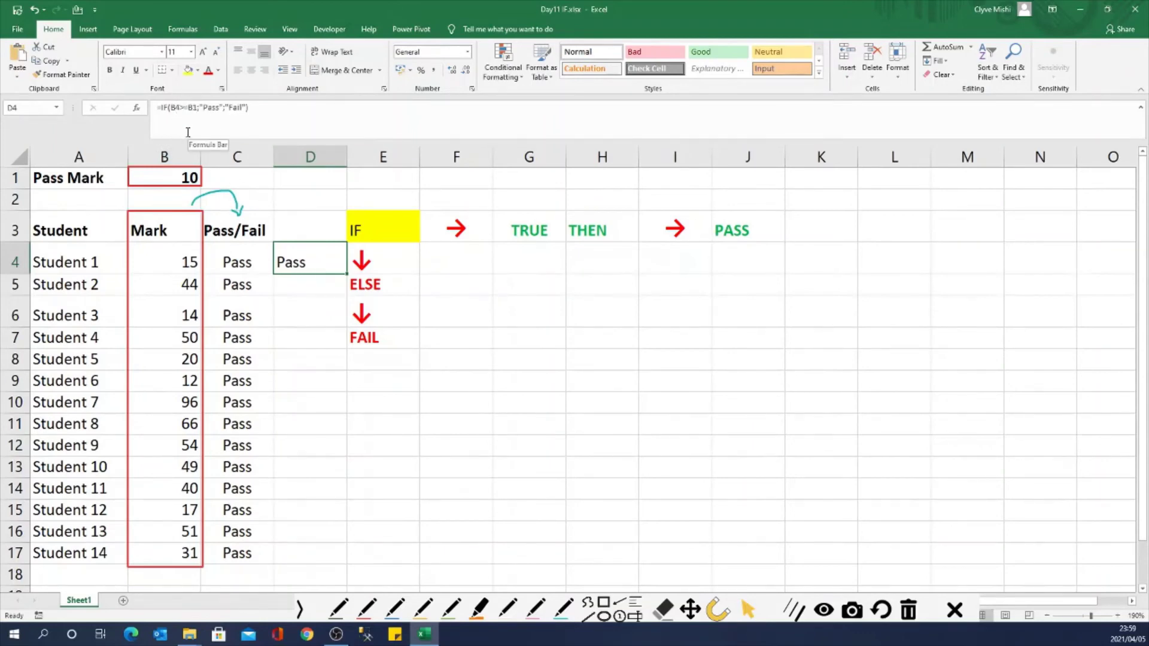
pyautogui.click(194, 108)
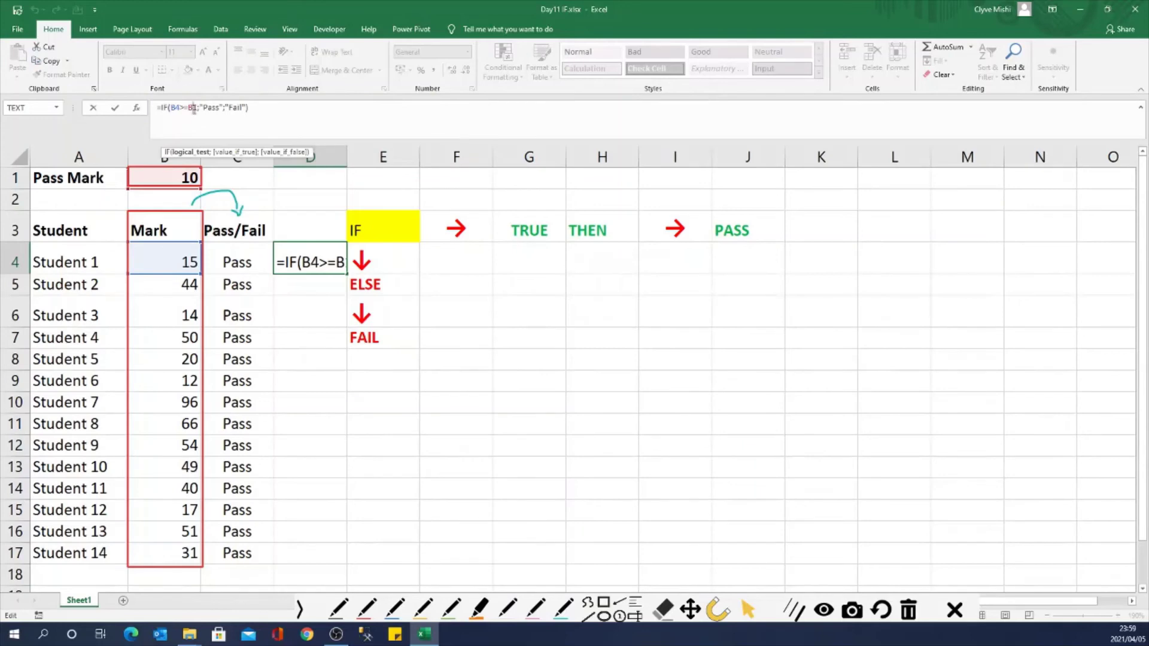
pyautogui.click(189, 108)
pyautogui.write('$')
pyautogui.click(198, 109)
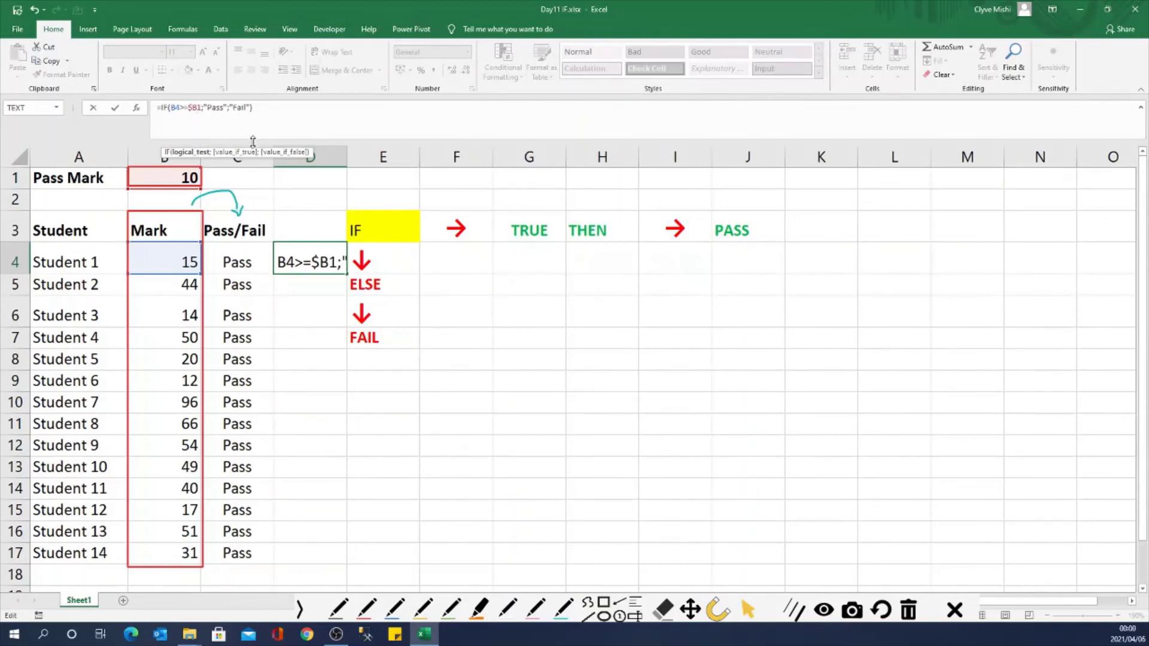
pyautogui.write('$')
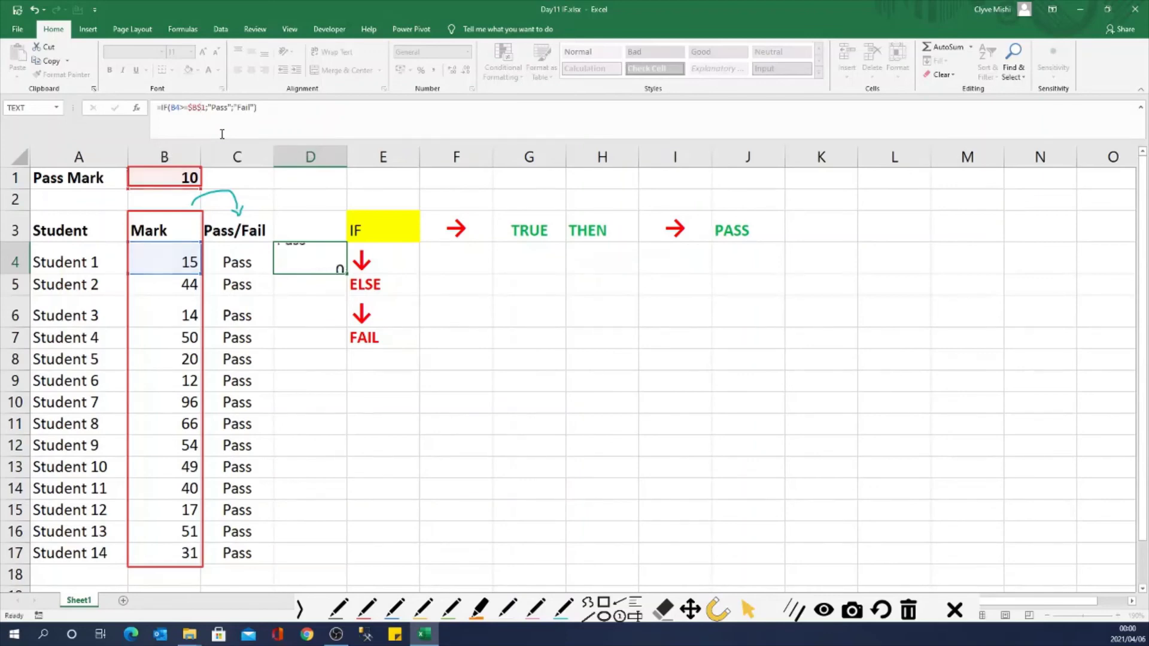
pyautogui.press('Return')
pyautogui.click(310, 259)
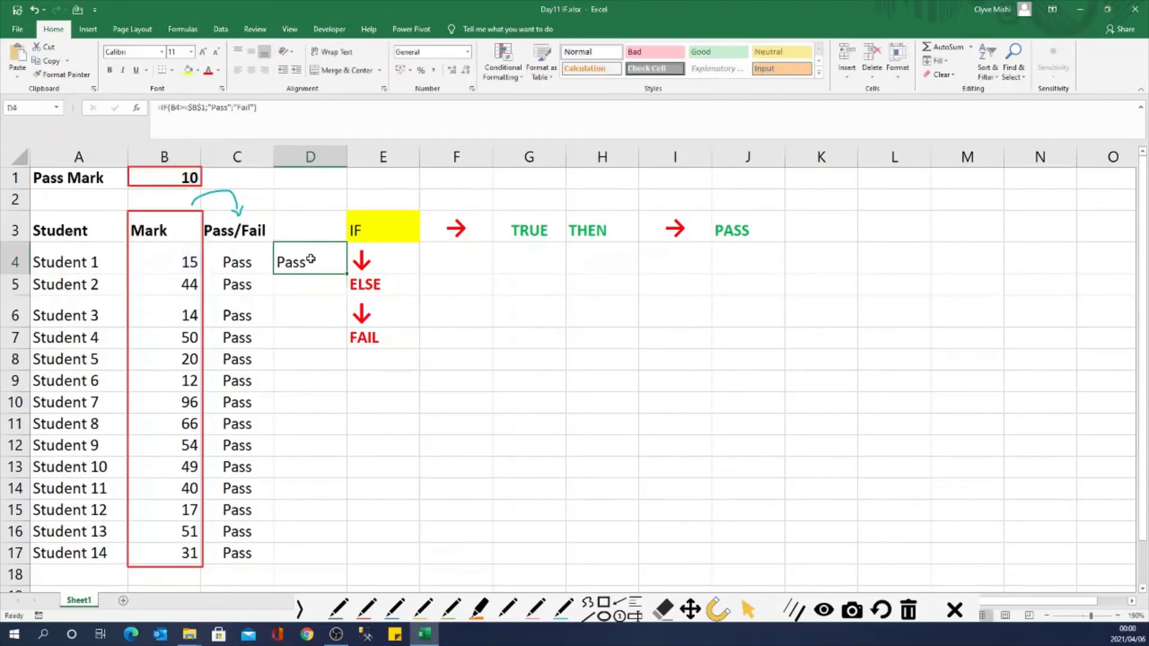
pyautogui.doubleClick(348, 275)
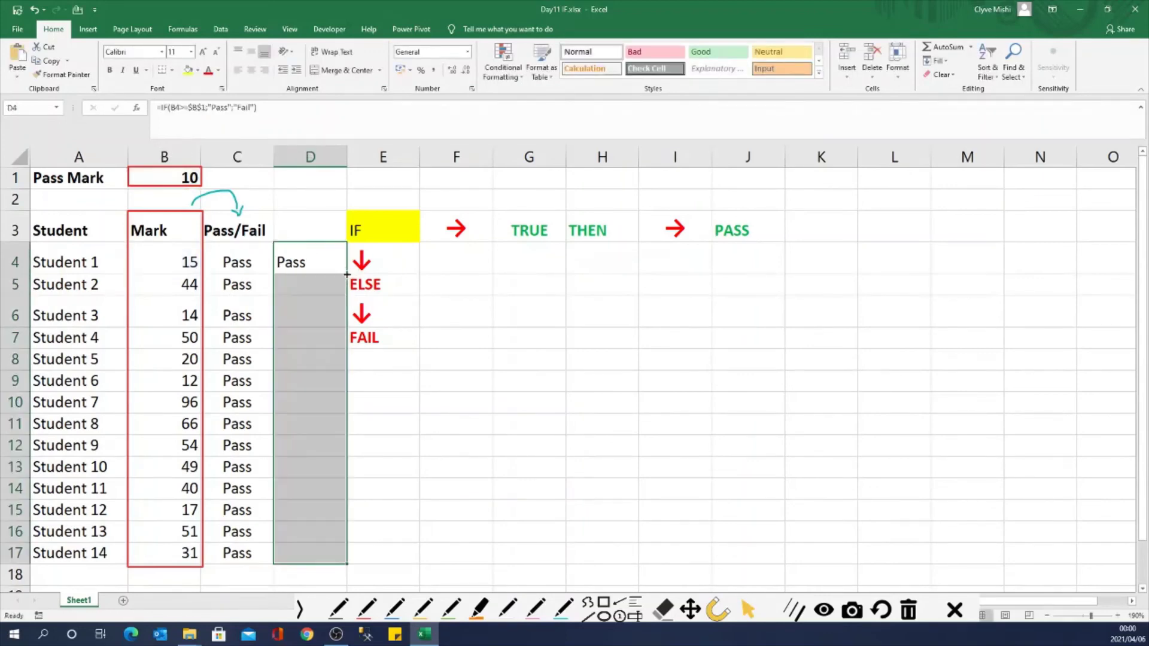
# Set the pass mark in B1 to 50 and check the marks of Student 7 and Student 6 against their results
pyautogui.click(188, 179)
pyautogui.write('50')
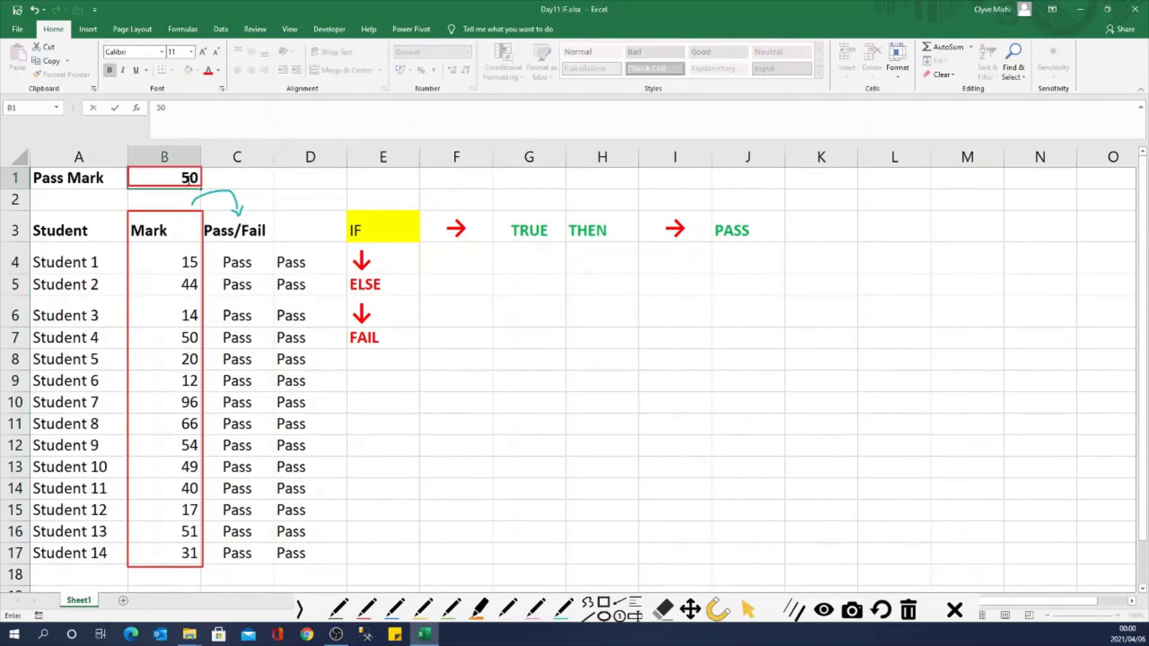
pyautogui.press('Return')
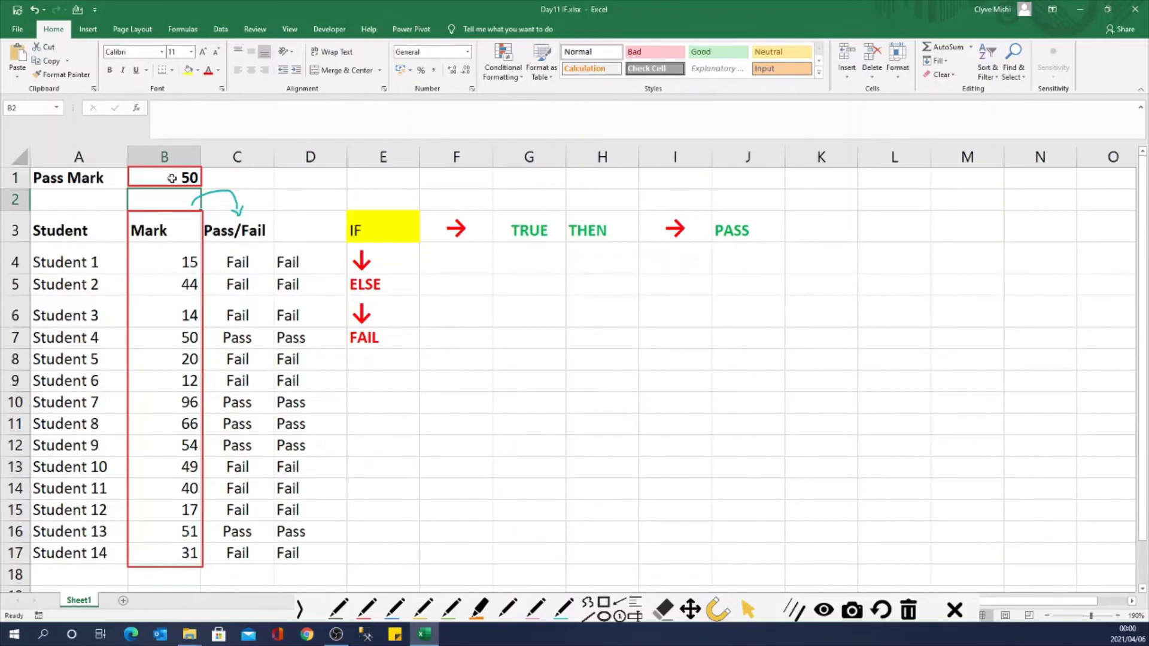
pyautogui.press('Escape')
pyautogui.click(188, 402)
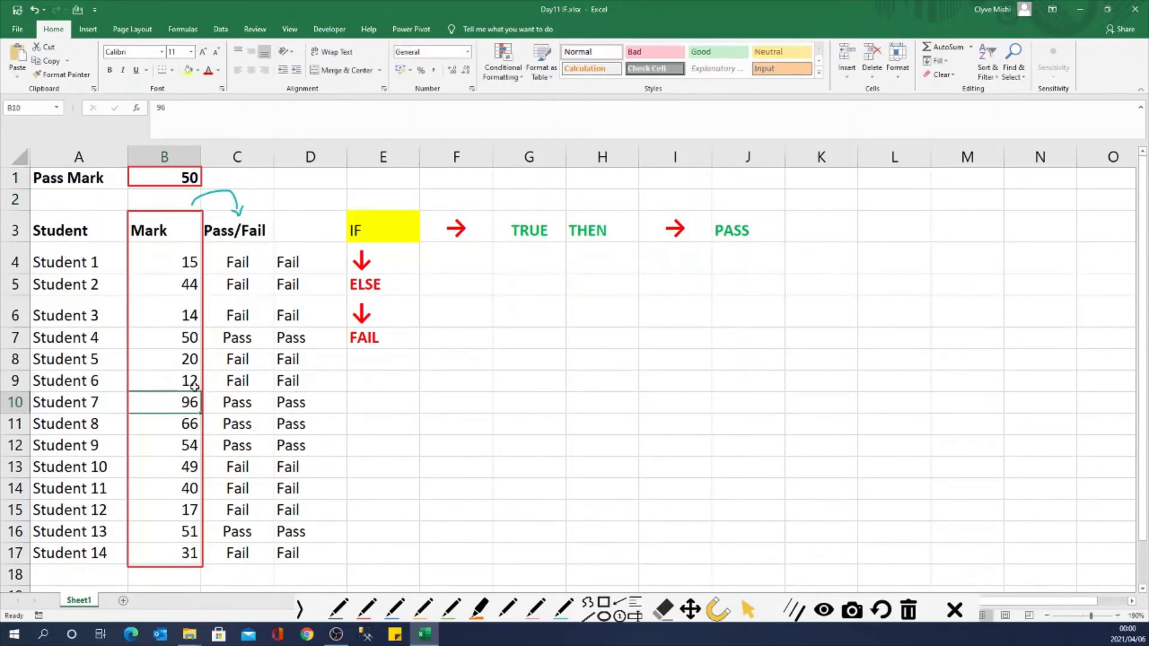
pyautogui.click(193, 386)
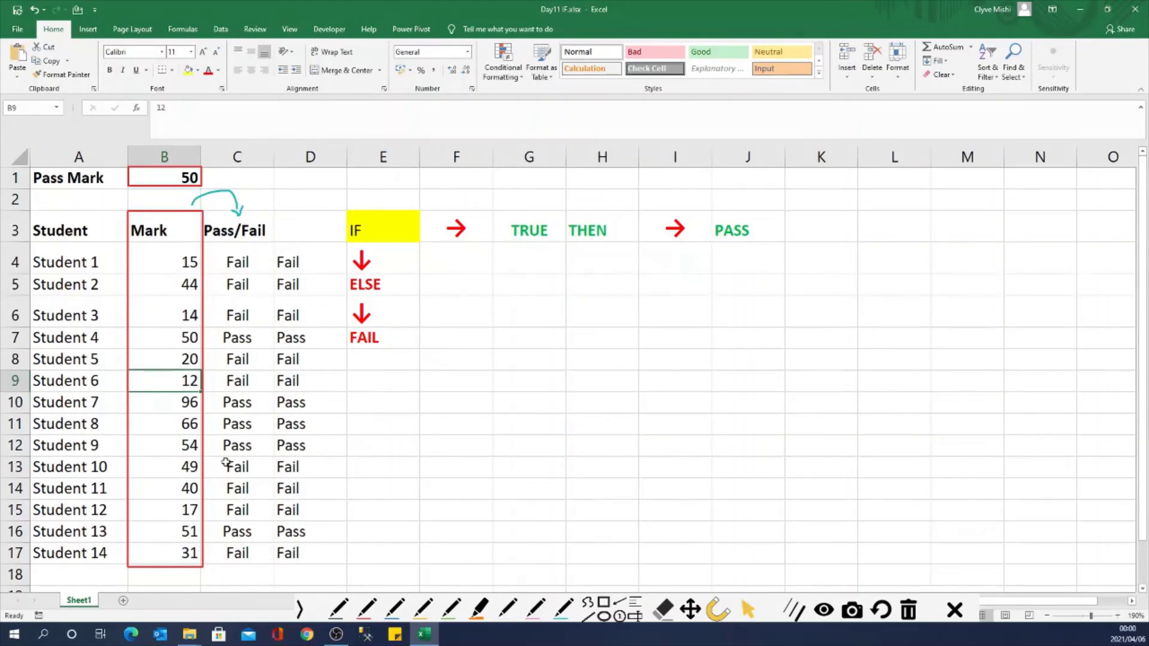